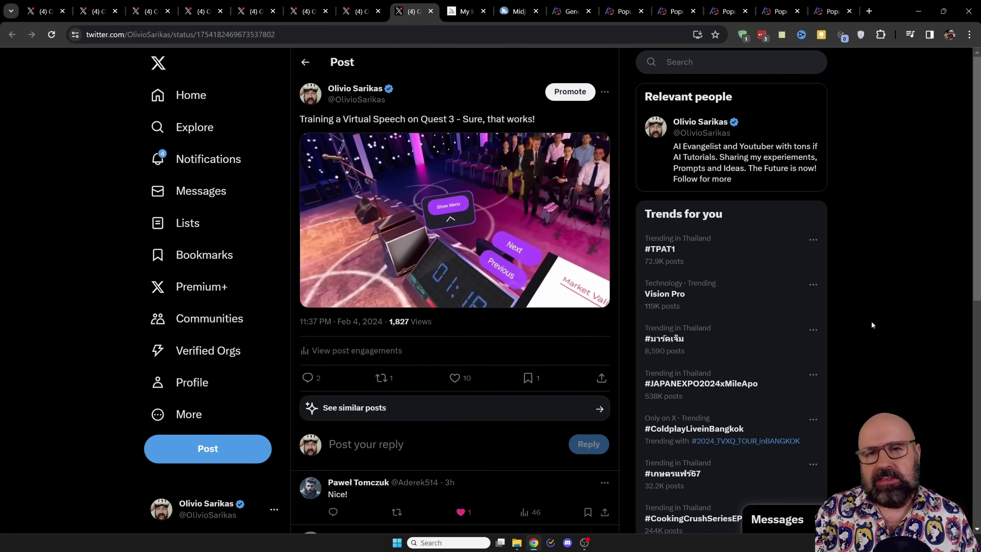
Flip back through the X photo posts, from lion cub to trophies, ending on the cute girl figurine.
click(305, 16)
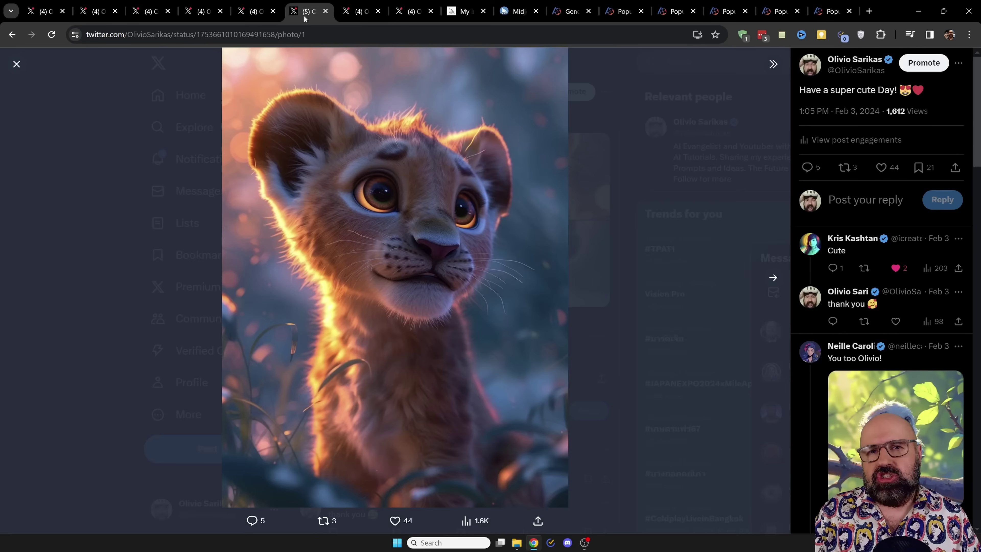
click(250, 18)
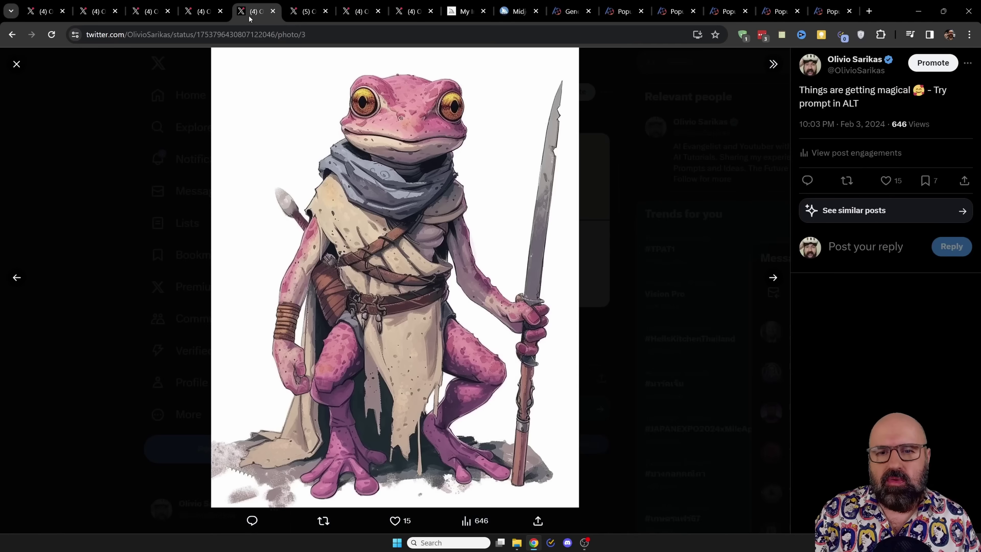
click(200, 14)
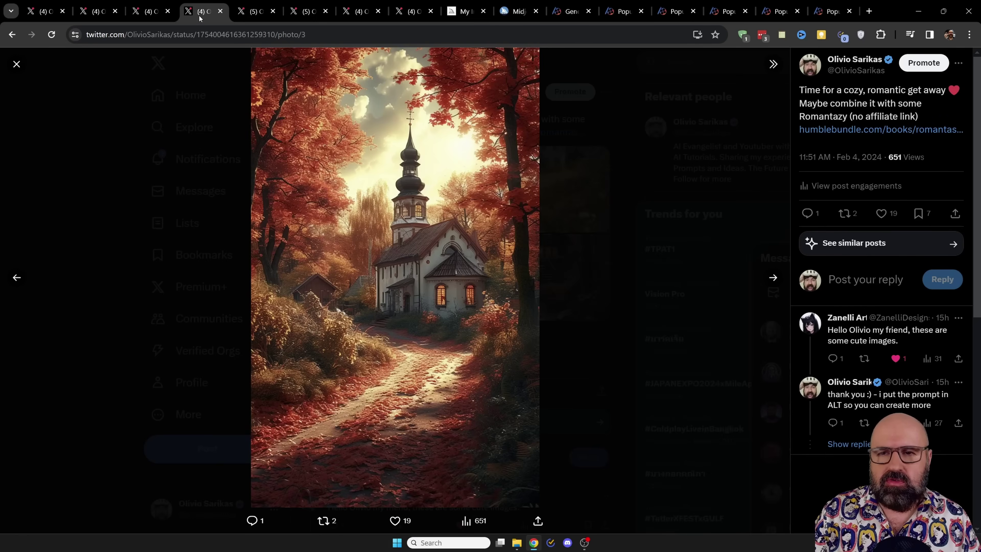
click(151, 18)
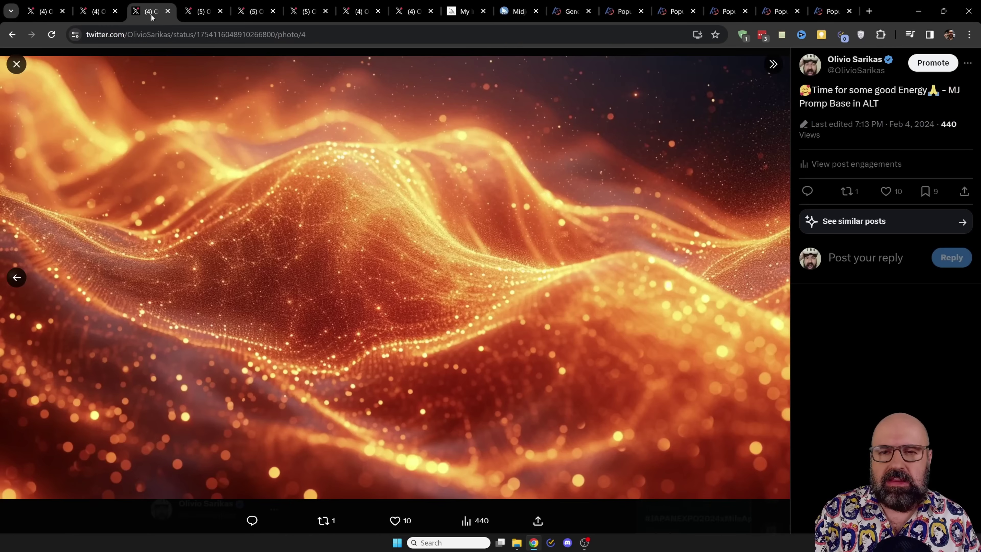
click(100, 17)
click(46, 15)
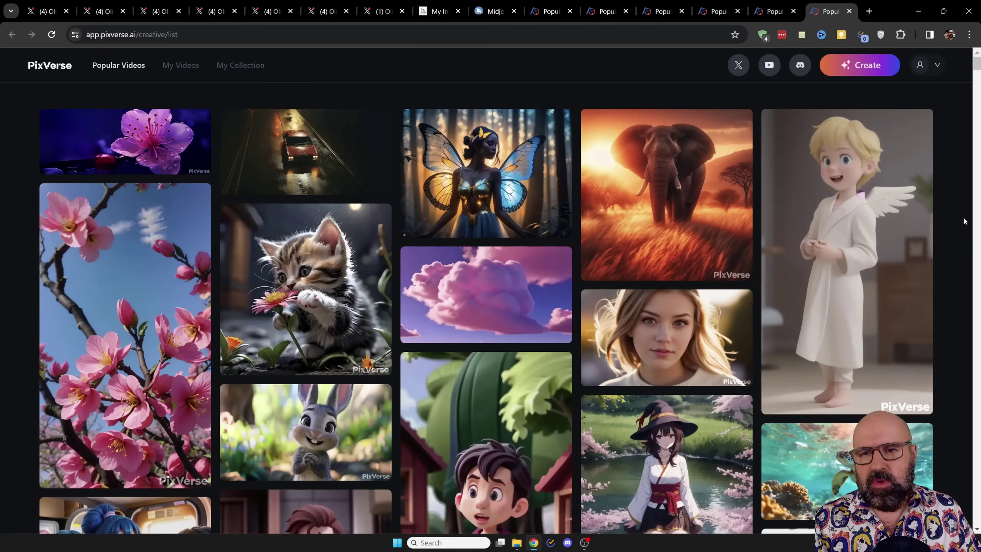
Scroll through Popular Videos, then show the coral reef video's details (seed 7800991, 1:1, Realistic).
scroll(964, 221, down, 10)
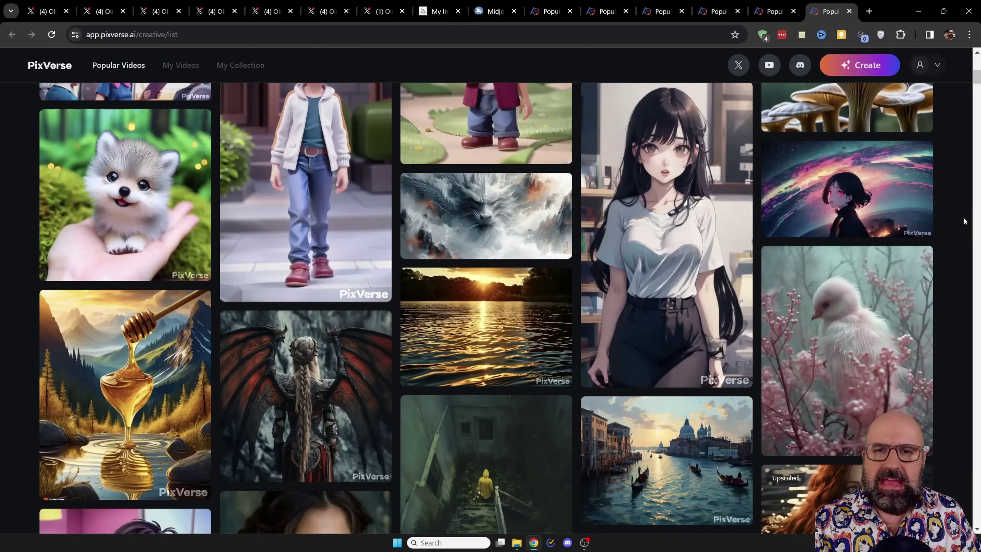
scroll(964, 221, down, 15)
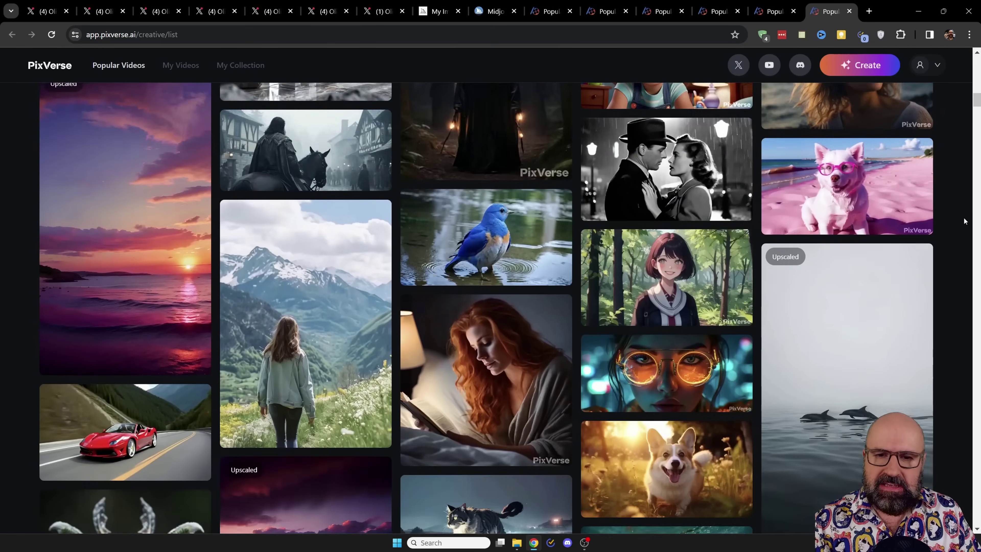
scroll(964, 221, down, 4)
scroll(964, 220, down, 8)
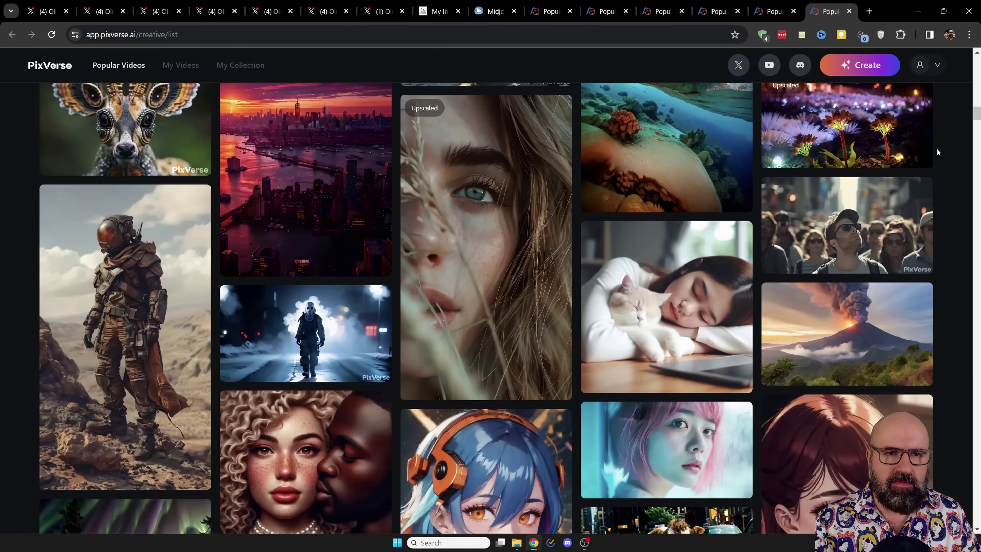
click(775, 13)
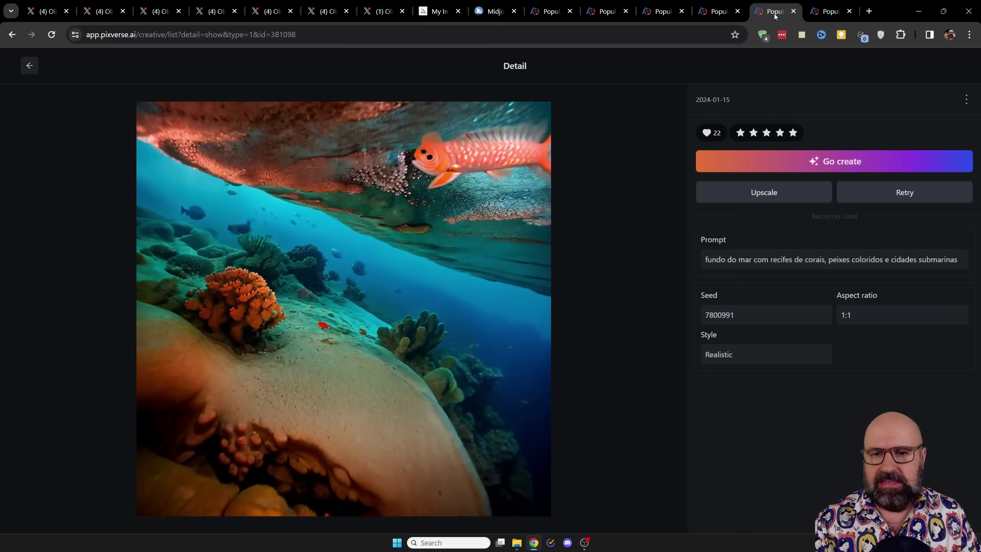
View details of the anime girl forest, red-haired underwater, smiling rabbit and staircase videos.
click(712, 11)
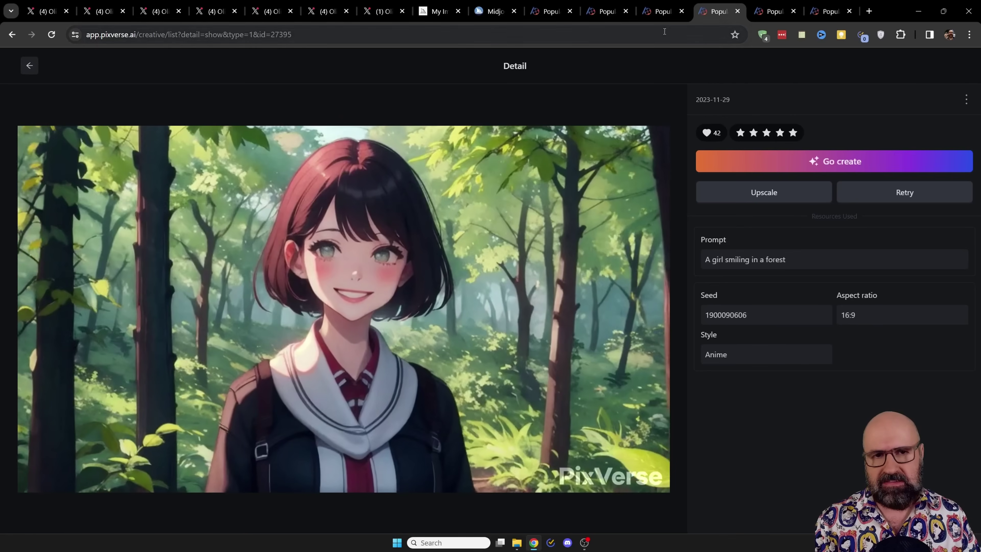
click(661, 11)
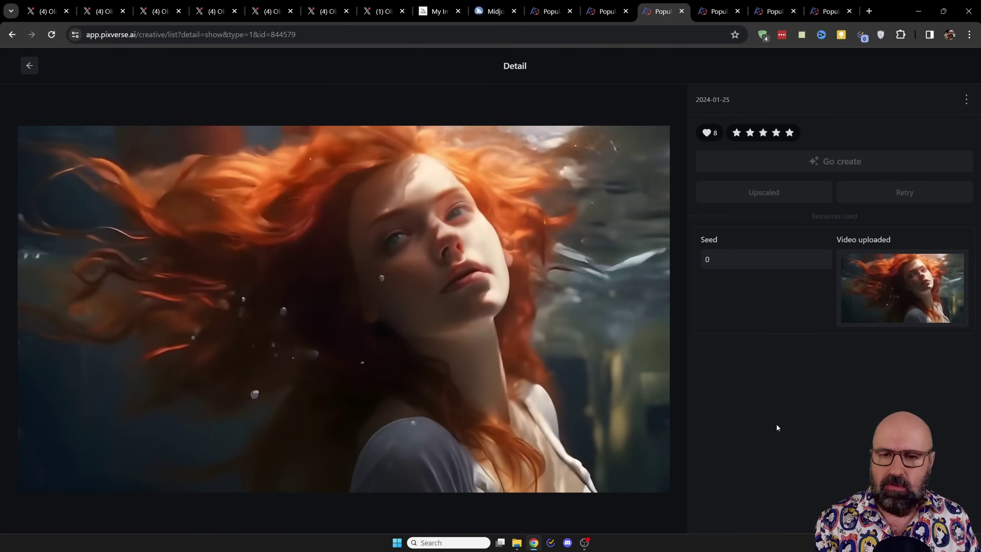
click(600, 13)
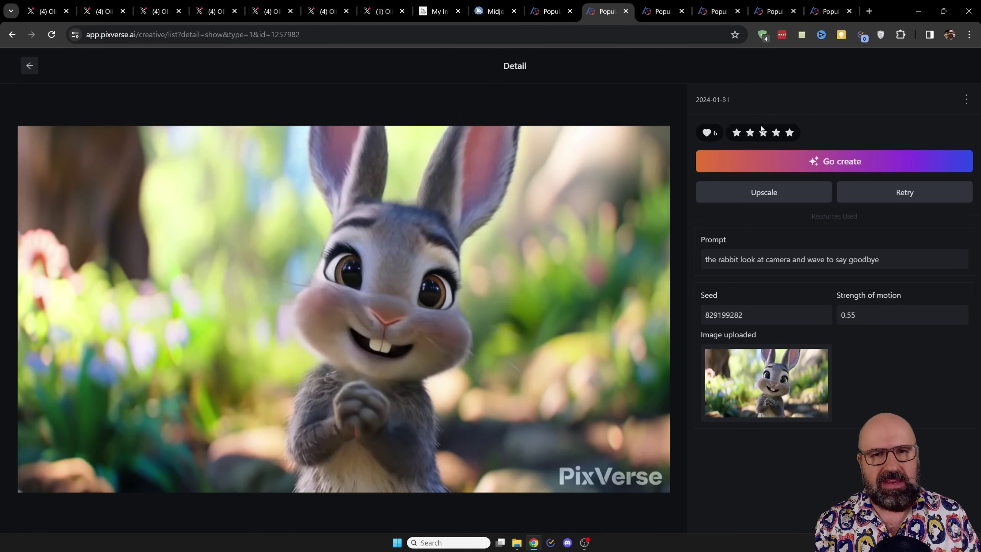
click(549, 11)
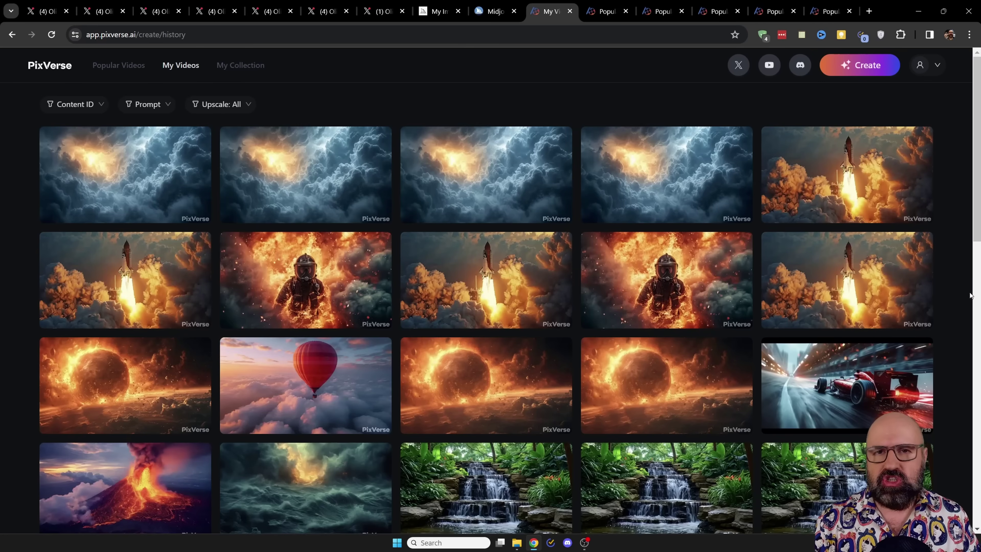
Open the firefighter video from your My Videos history in the Detail view.
mouse_move(406, 265)
click(304, 280)
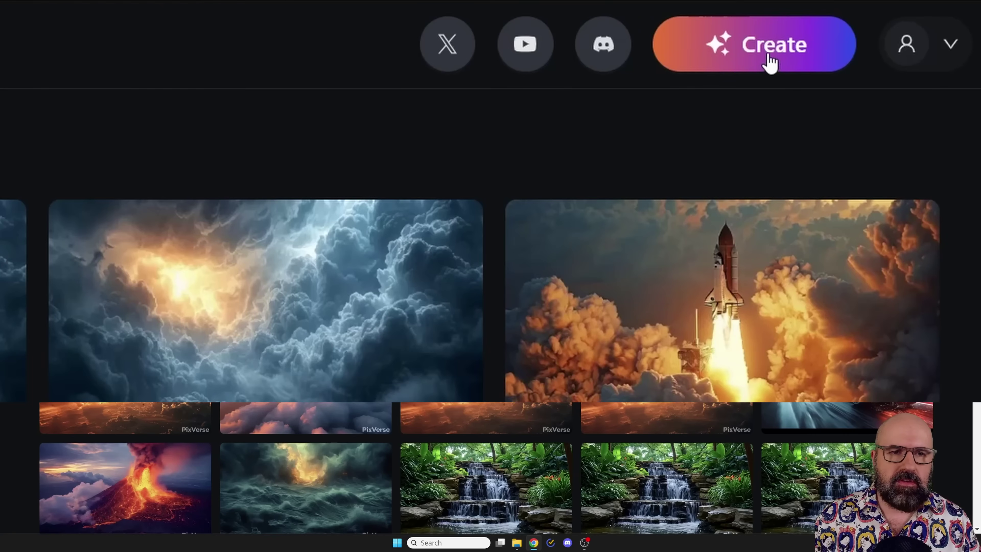
Start a new image-to-video creation and apply the uploaded hot air balloon asset as source.
click(769, 62)
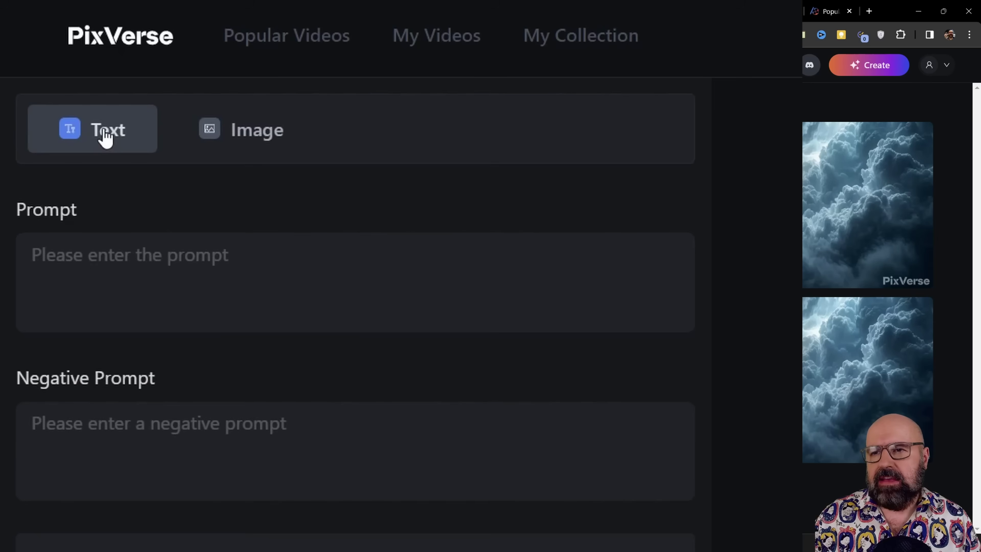
click(237, 141)
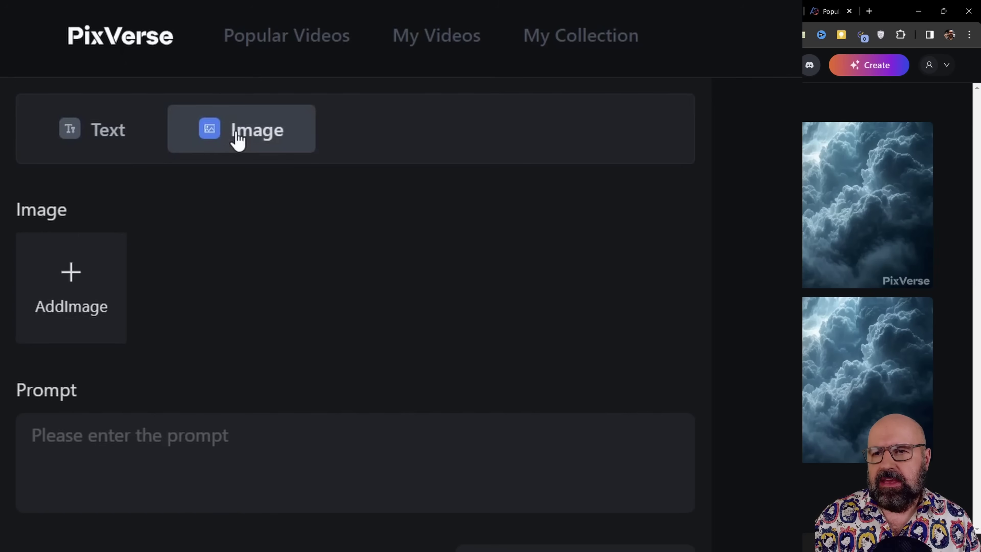
mouse_move(114, 272)
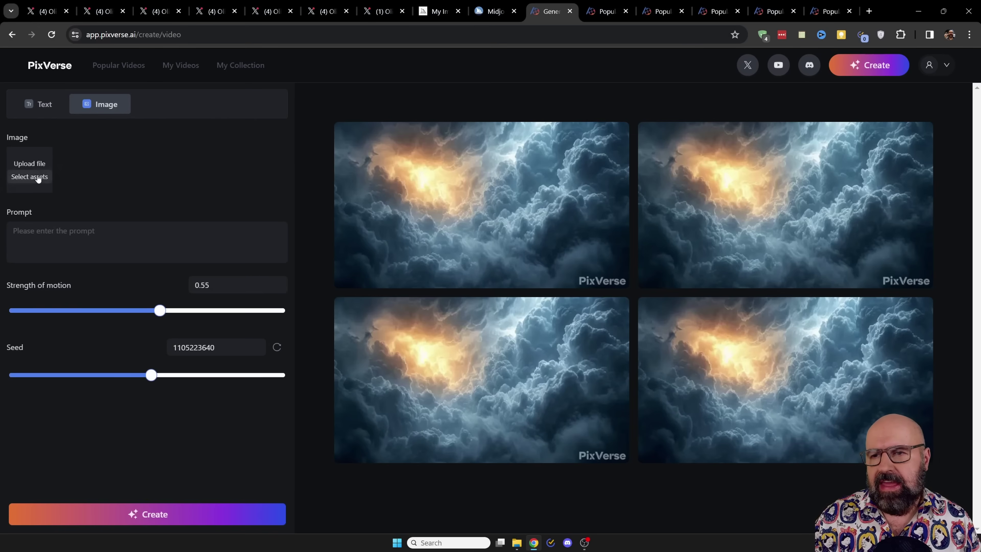
click(38, 177)
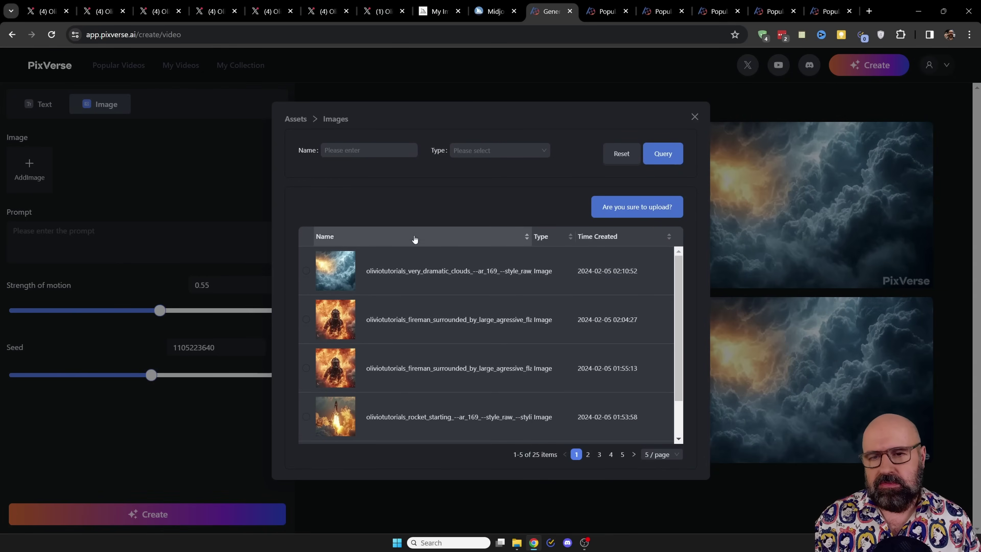
scroll(482, 293, down, 1)
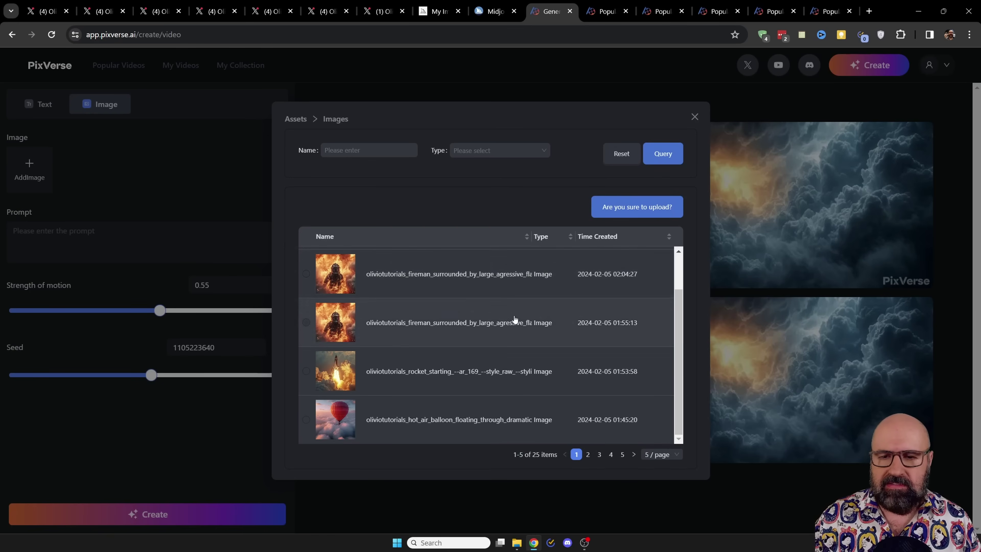
click(364, 422)
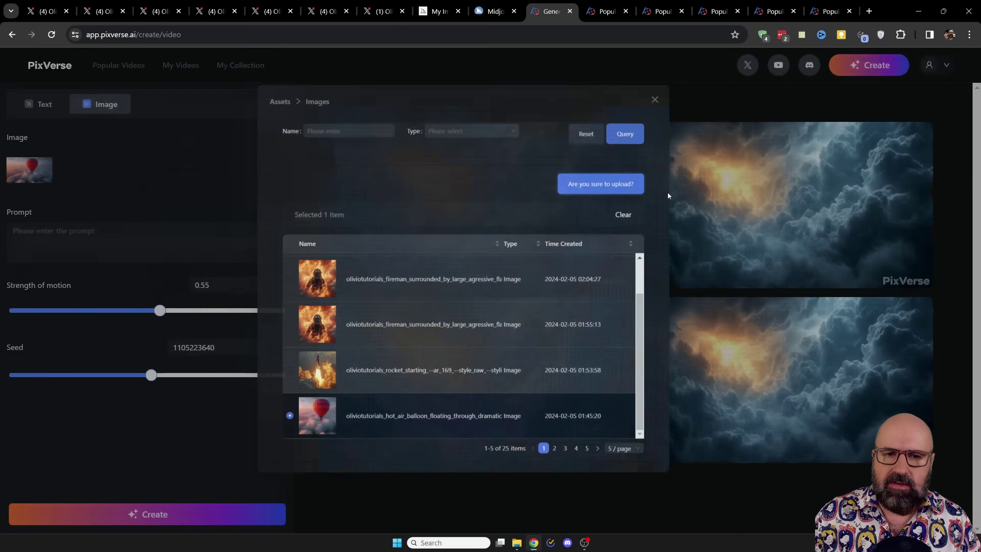
click(618, 215)
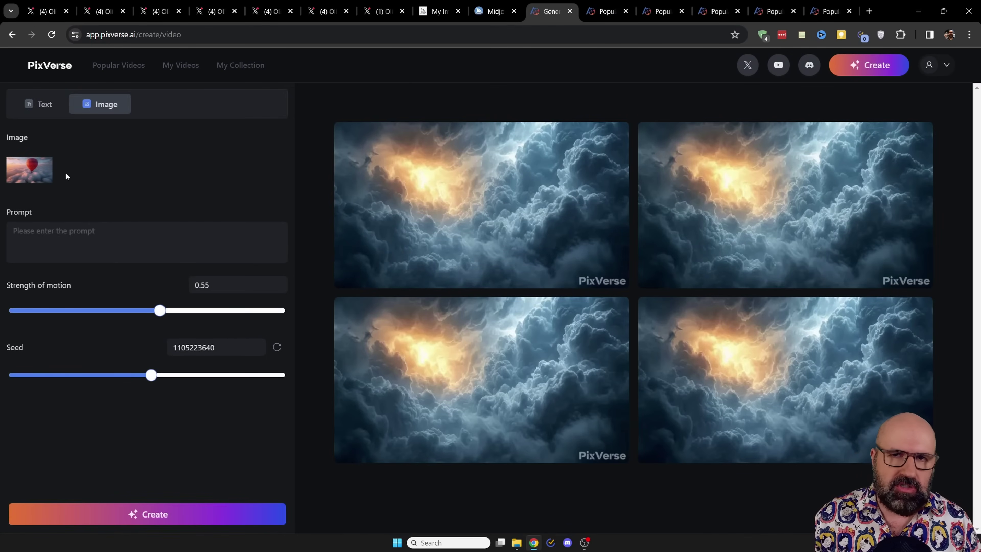
Click into the image prompt box, then switch the Create page to Text mode.
click(67, 234)
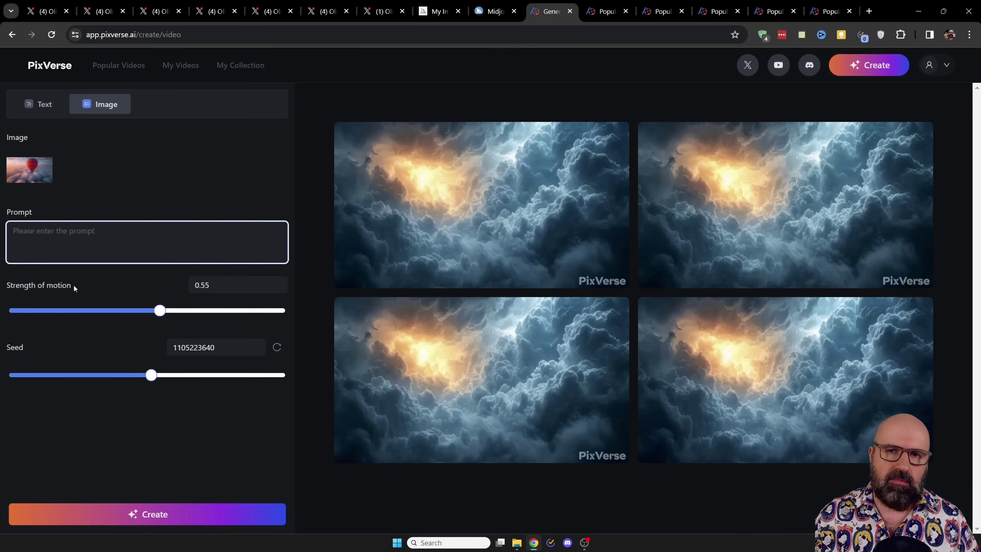
click(38, 104)
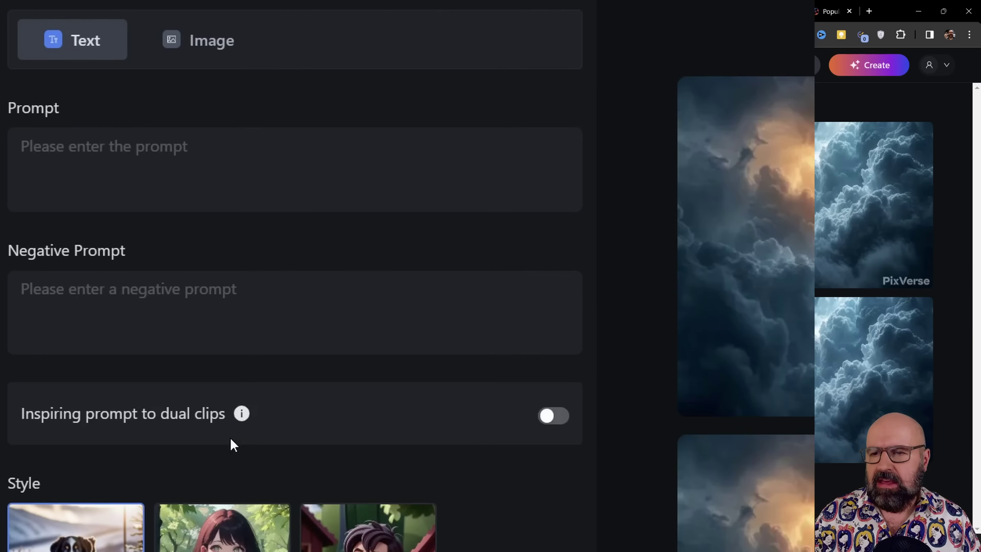
Focus the text prompt and negative prompt fields, then scroll the panel down to Style.
click(131, 198)
click(107, 340)
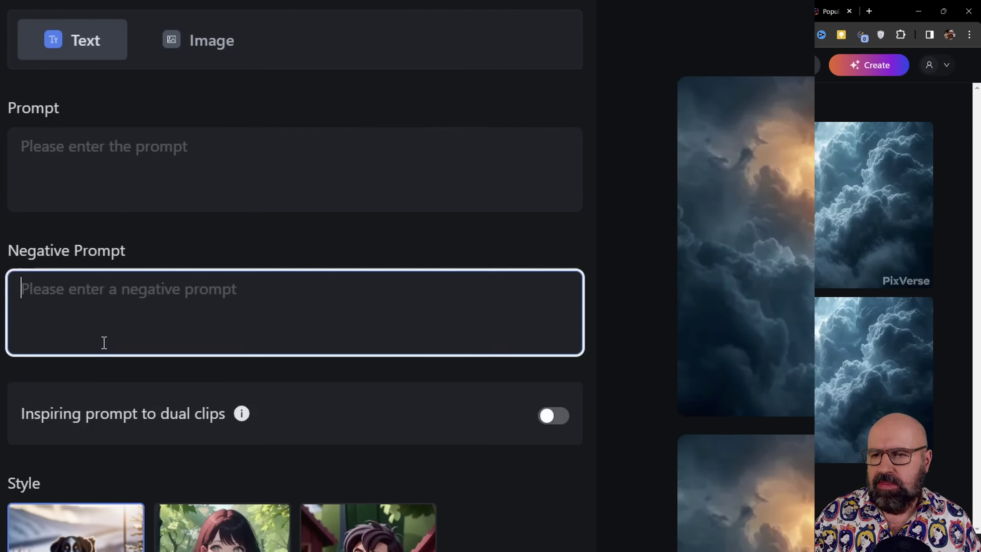
scroll(176, 547, down, 5)
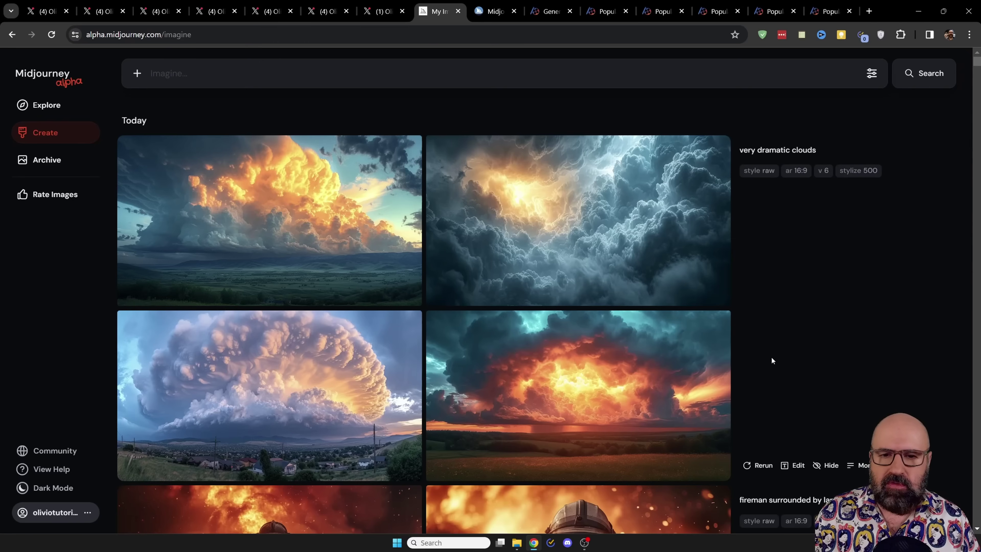
Scroll the Midjourney Create feed past beaches, waterfall and puppies down to the neon-lit portraits.
scroll(779, 356, down, 20)
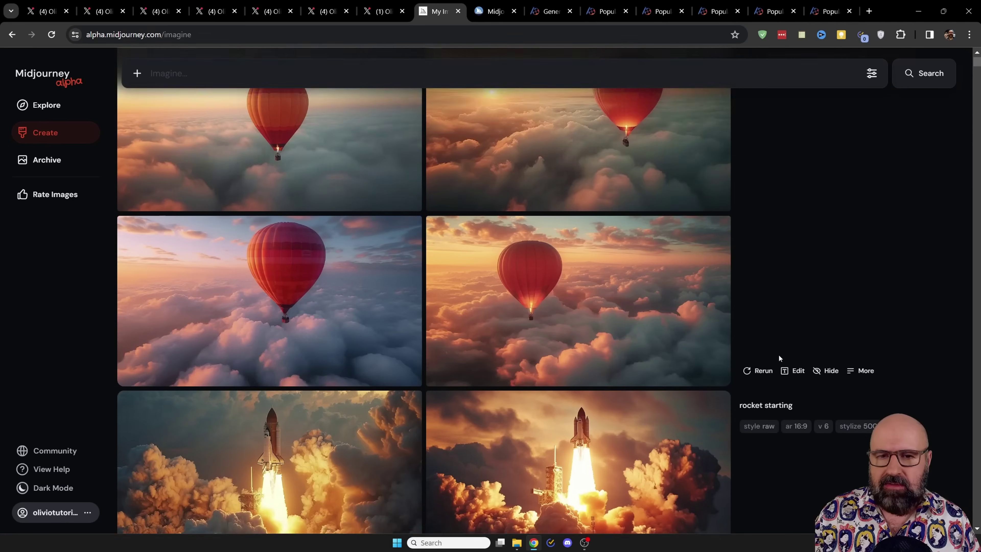
scroll(779, 354, down, 20)
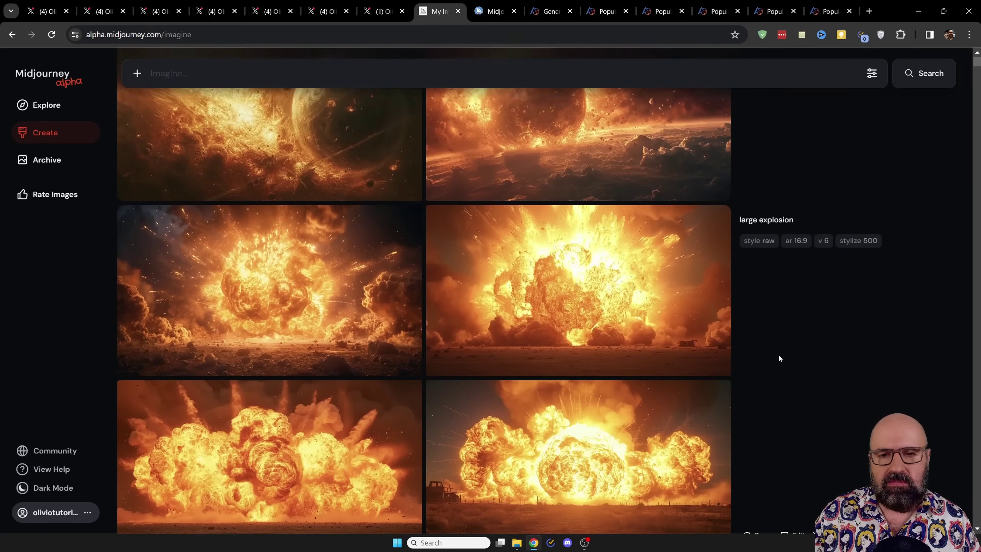
scroll(779, 354, down, 18)
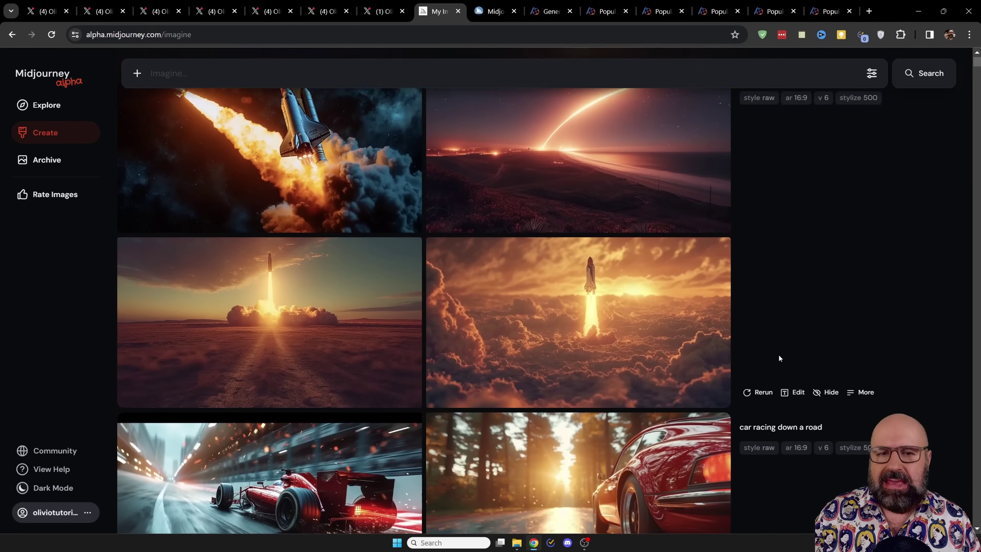
scroll(778, 354, down, 15)
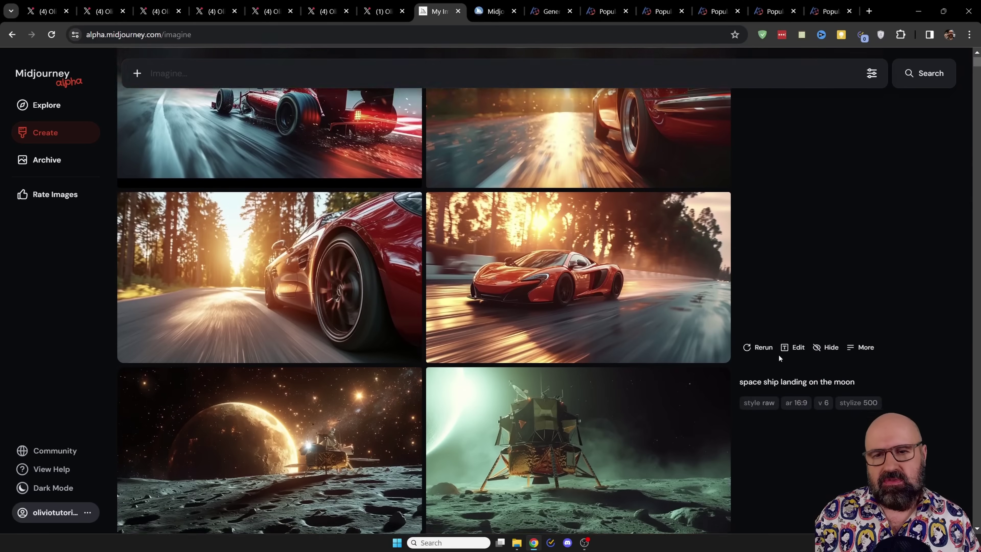
scroll(778, 358, down, 15)
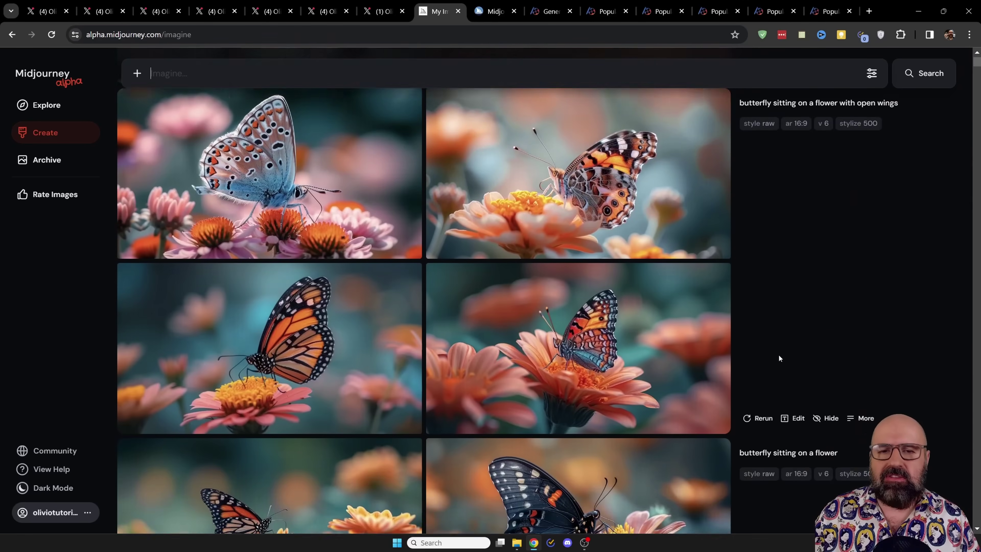
scroll(778, 358, down, 11)
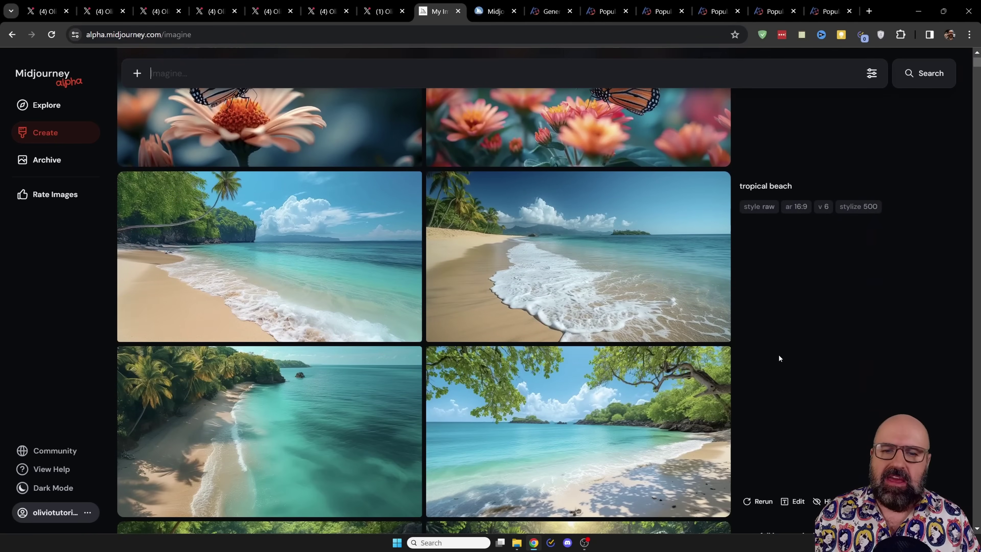
scroll(779, 356, down, 15)
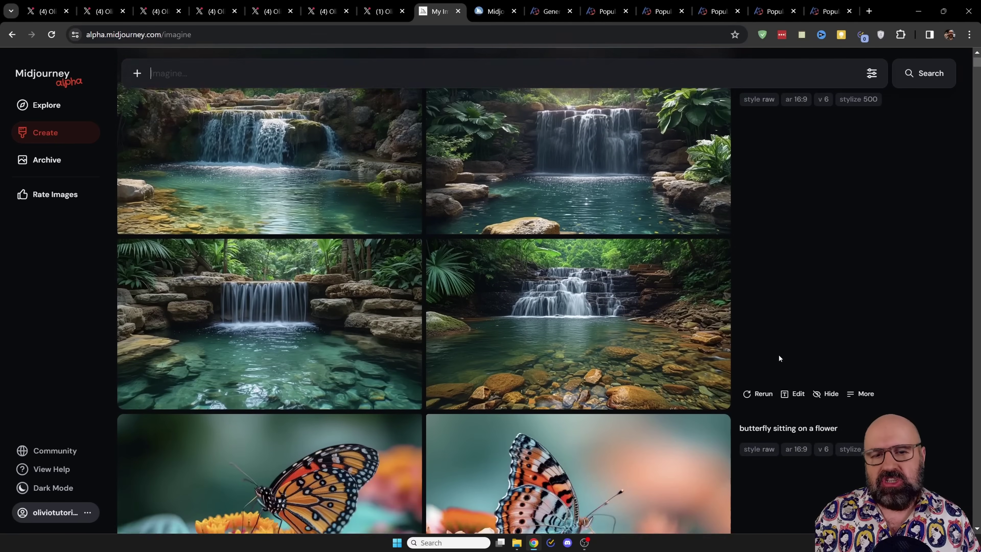
scroll(778, 355, down, 10)
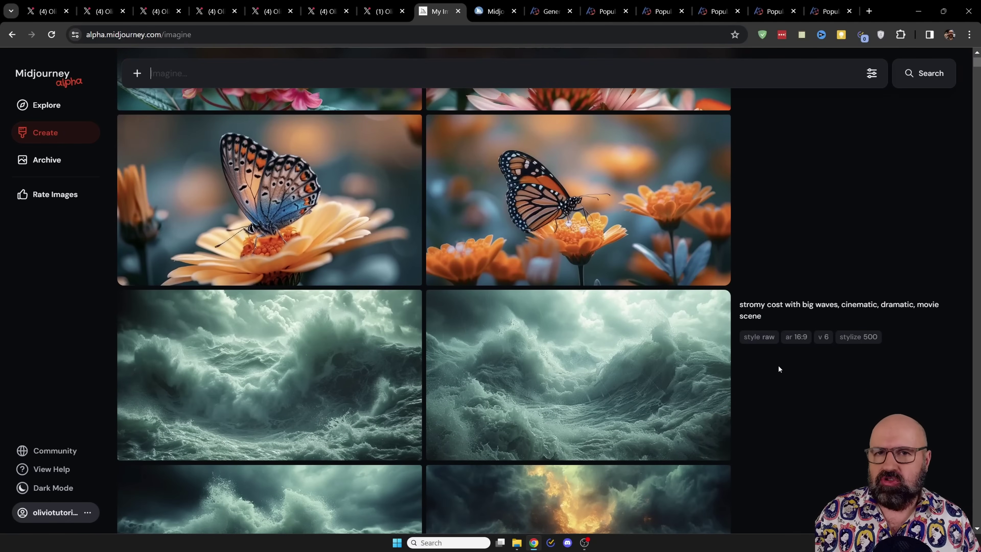
scroll(776, 371, down, 10)
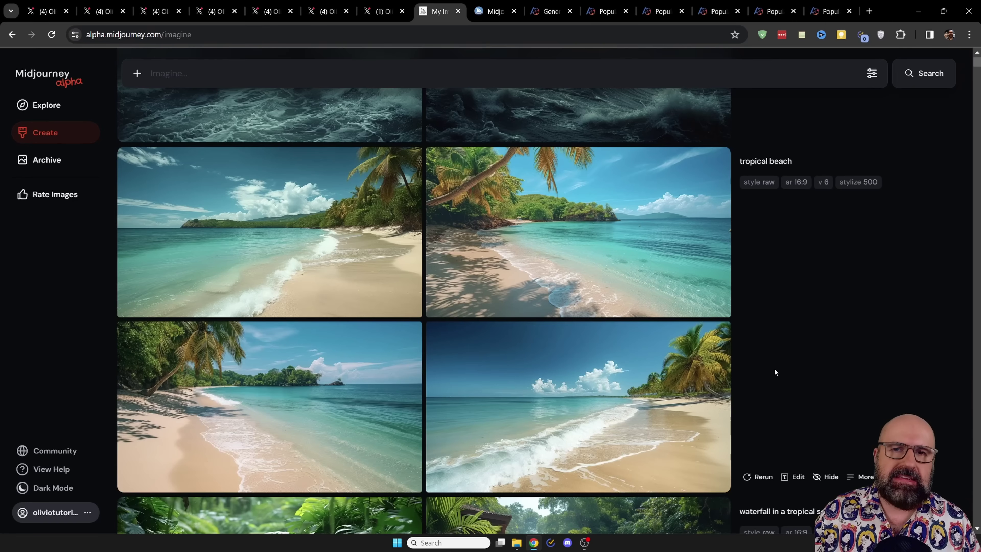
scroll(775, 372, down, 15)
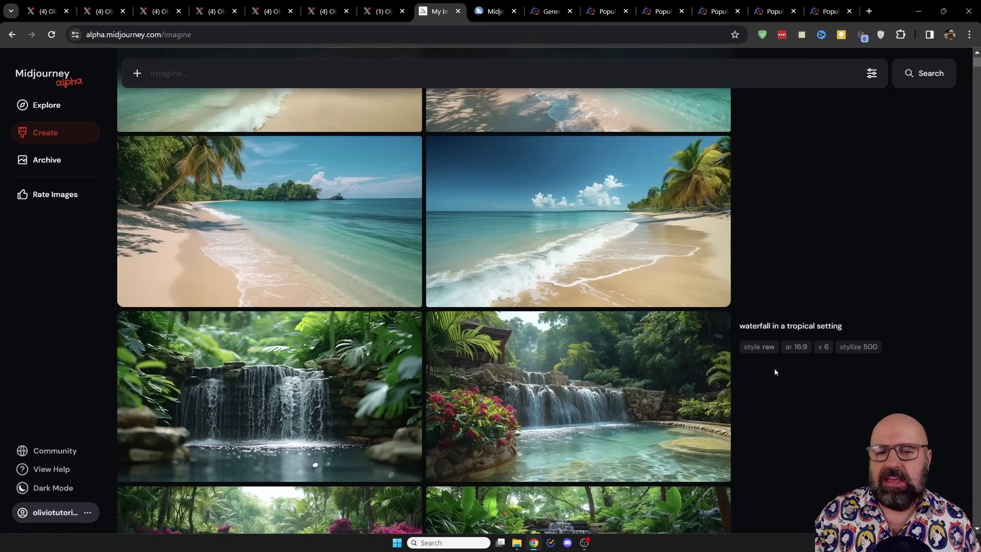
scroll(774, 372, down, 20)
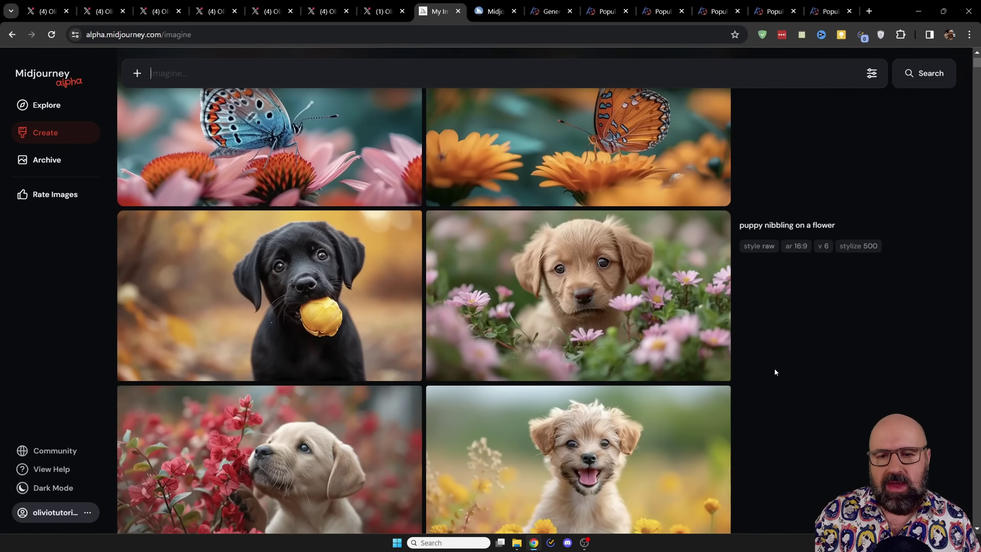
scroll(774, 372, down, 4)
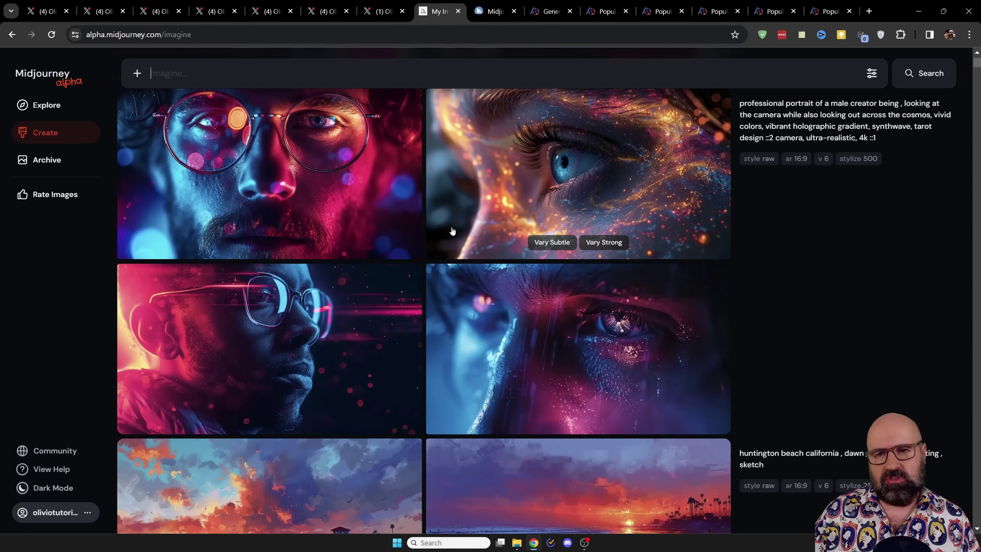
Open the neon-lit glasses portrait on its detail page with prompt and settings.
click(386, 226)
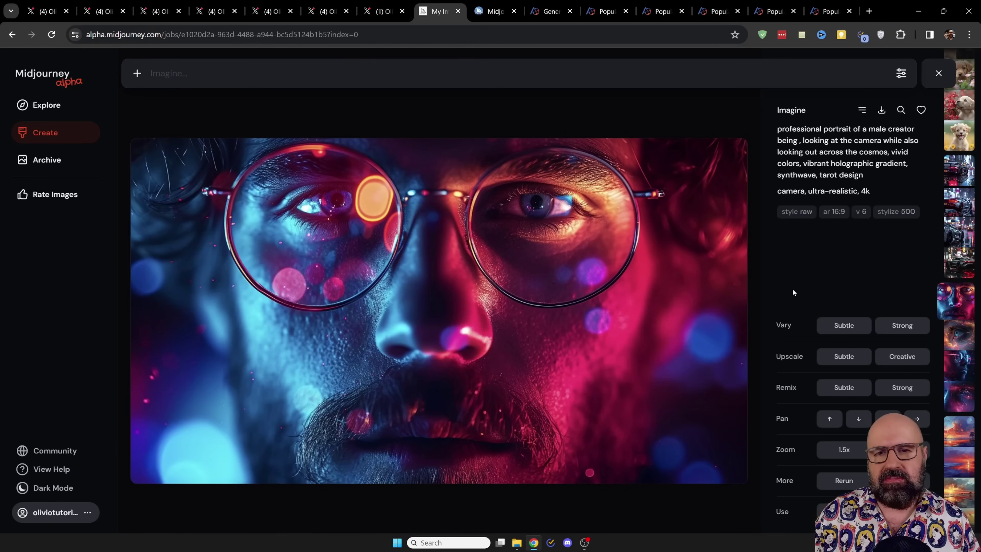